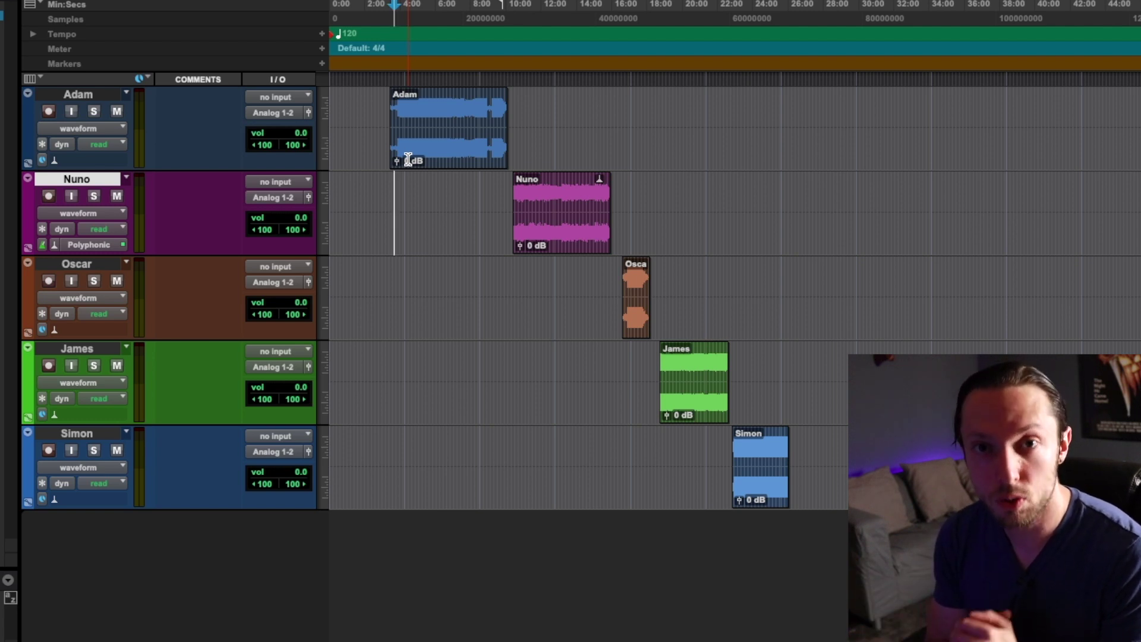
- Play back the song on the topmost blue track from where its louder section begins
double_click(430, 137)
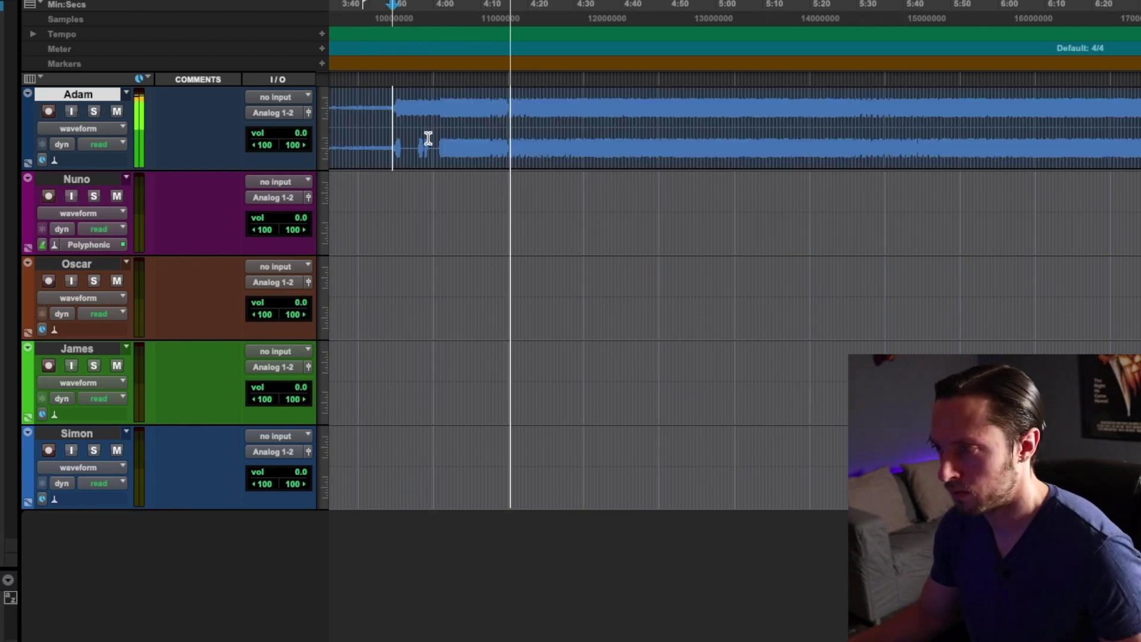
scroll(428, 139, right, 1)
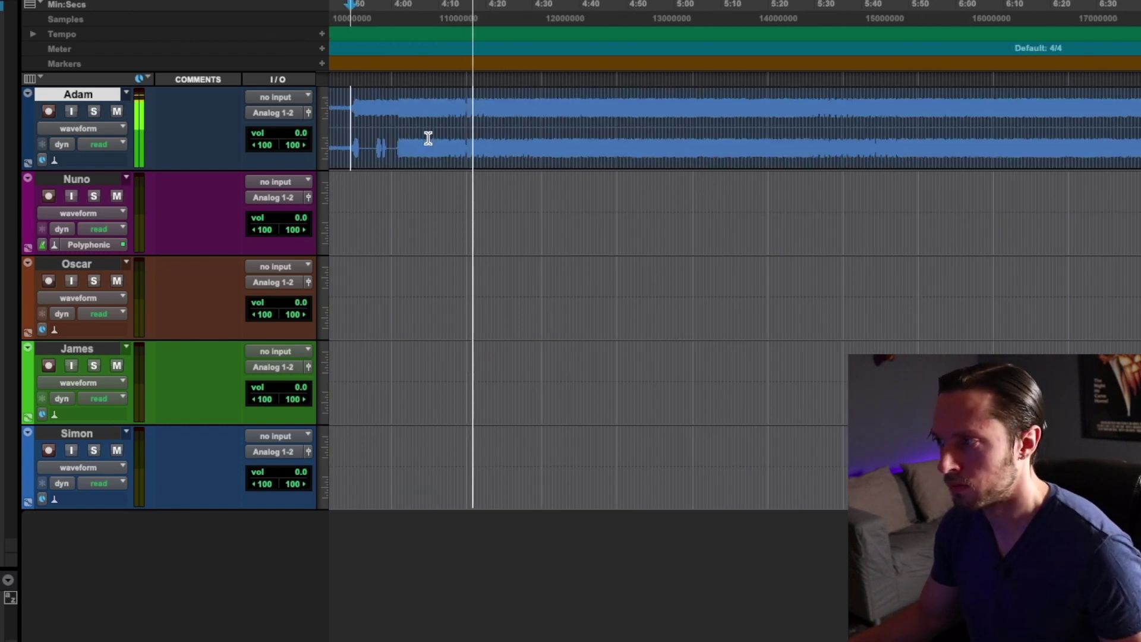
key(r)
scroll(427, 139, right, 3)
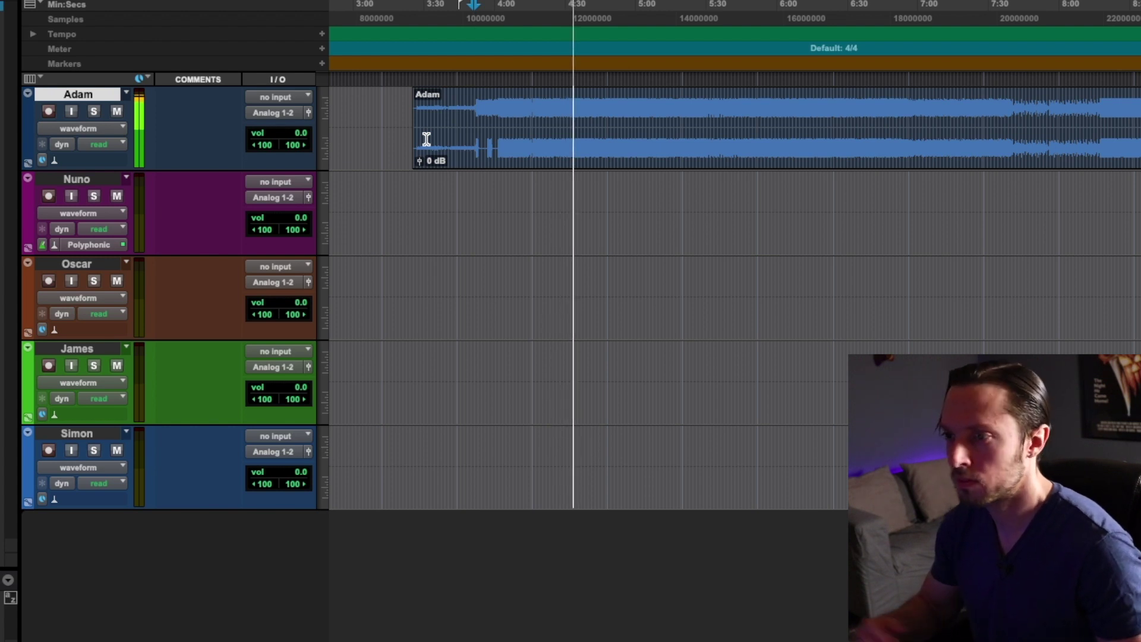
scroll(535, 171, right, 3)
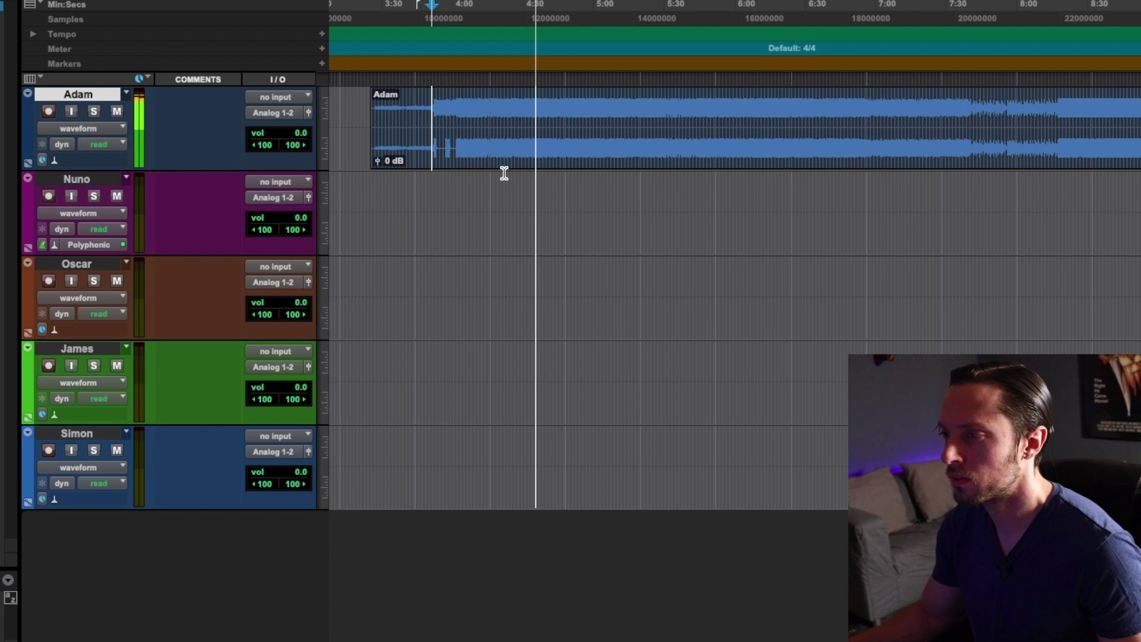
scroll(499, 174, right, 3)
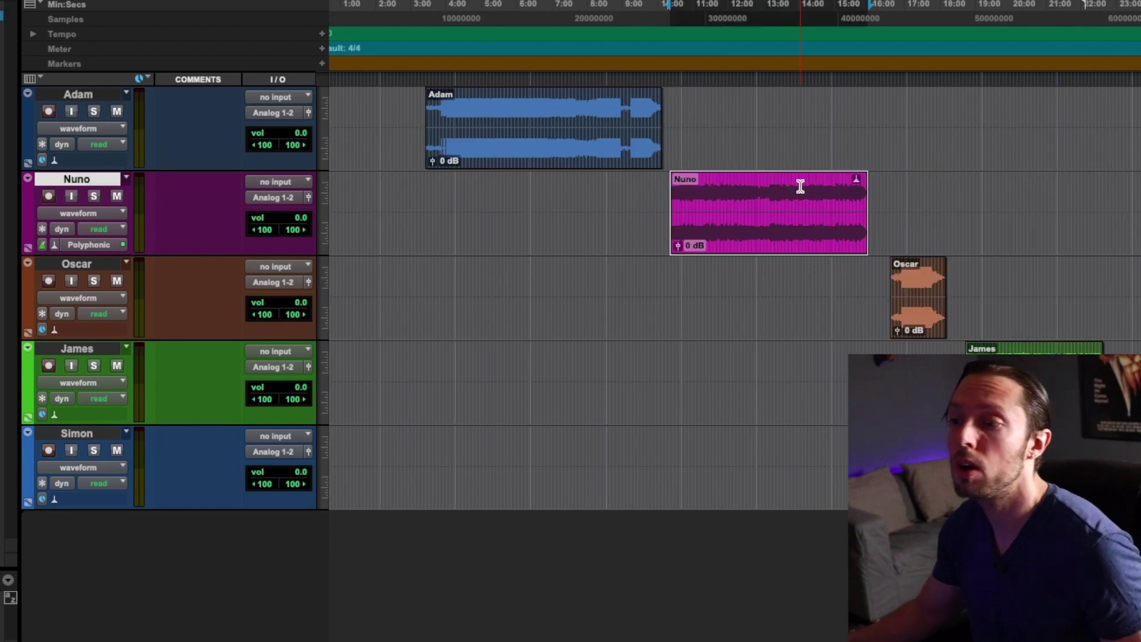
- Listen to the selected magenta track's clip from its start, and stop playback after the excerpt
scroll(800, 186, right, 3)
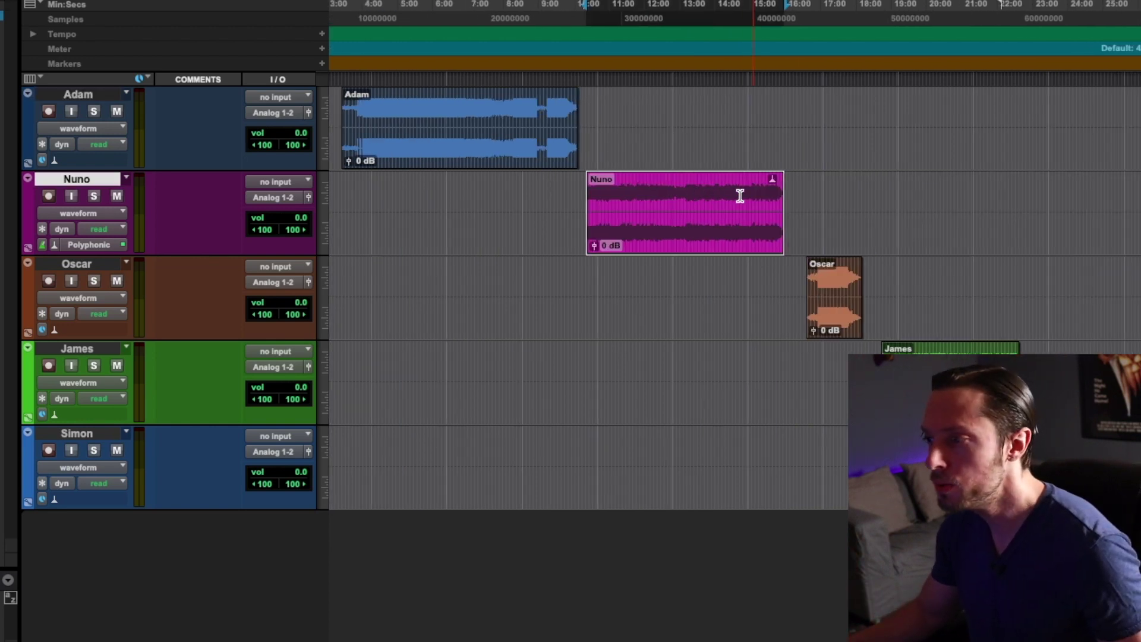
scroll(737, 195, right, 2)
key(space)
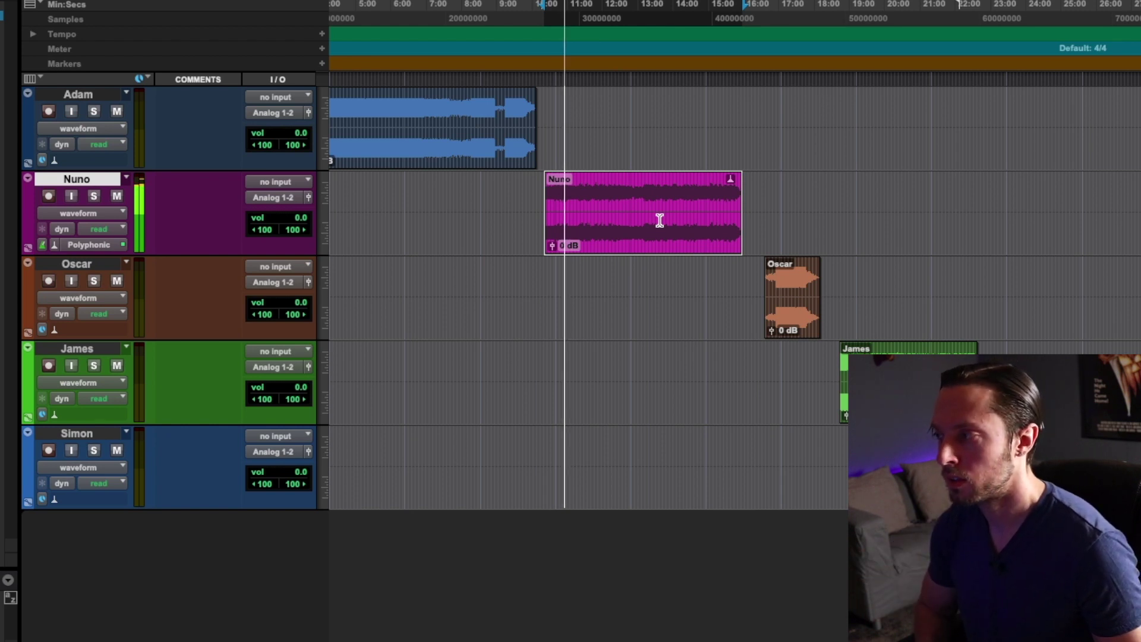
key(space)
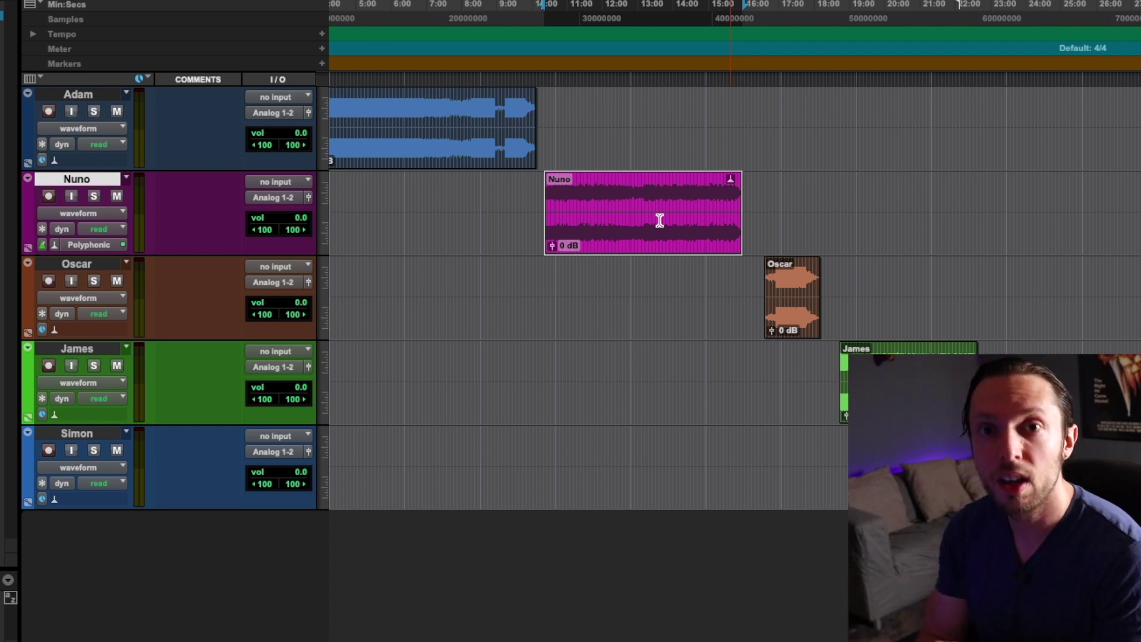
- Listen to the orange track's clip from just before its loud section begins, and stop playback after the excerpt
click(780, 269)
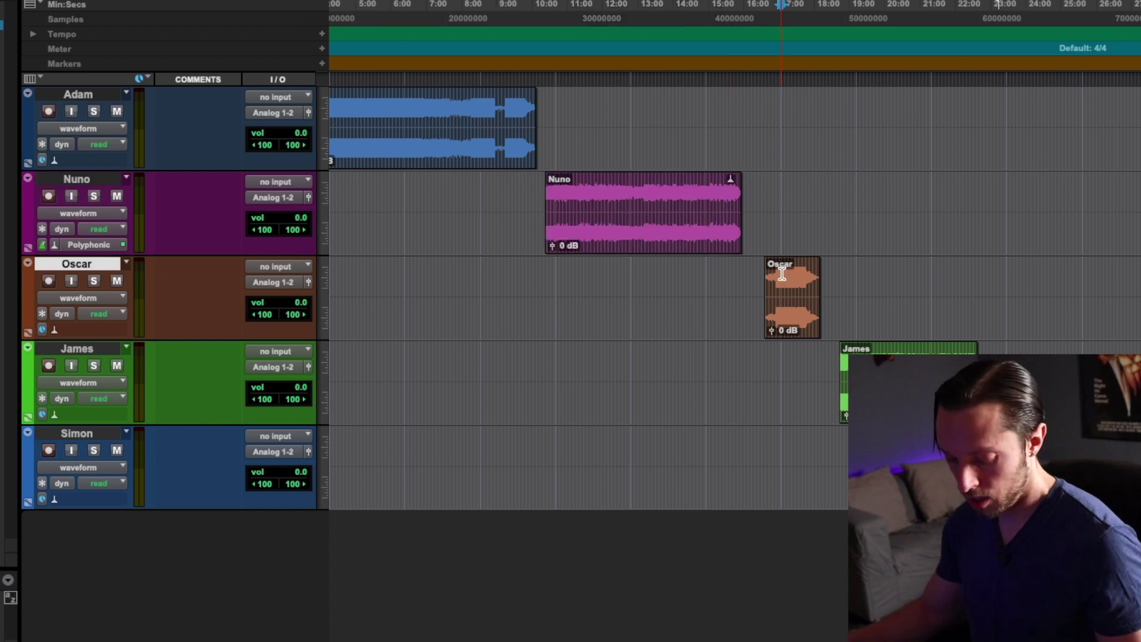
key(t)
key(t)
key(t)
key(t)
click(671, 270)
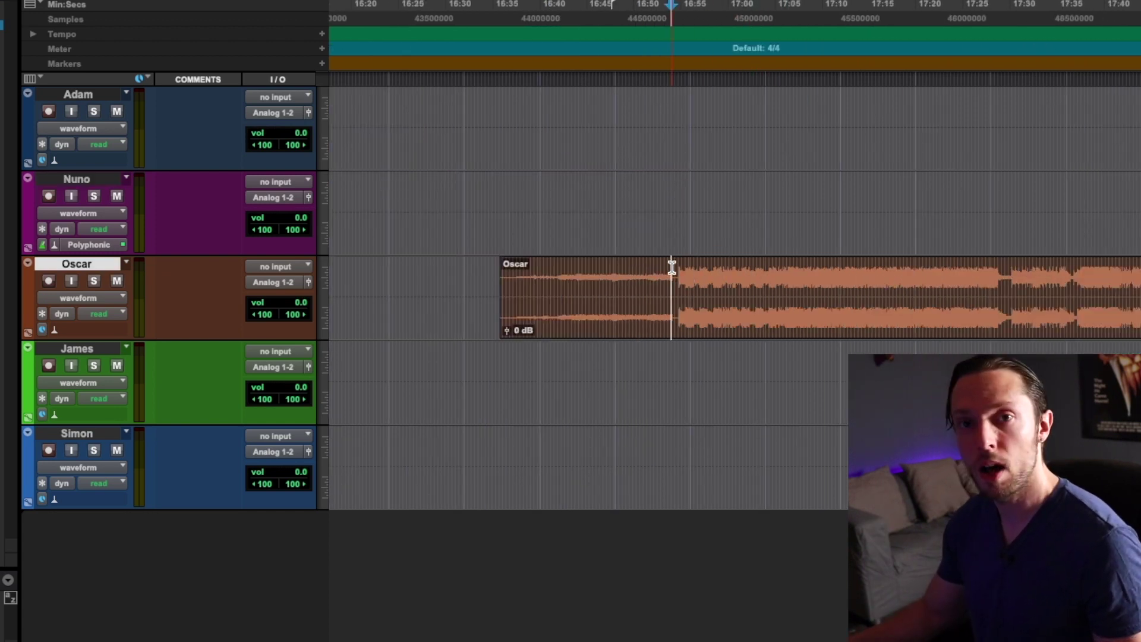
key(space)
key(r)
key(r)
key(r)
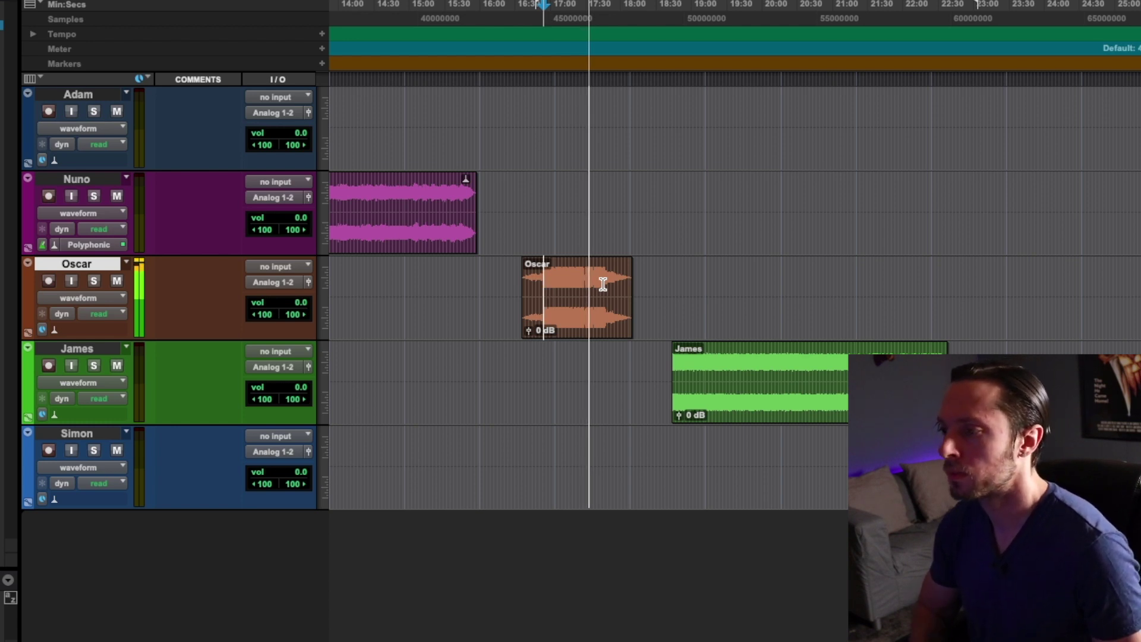
scroll(567, 278, right, 1)
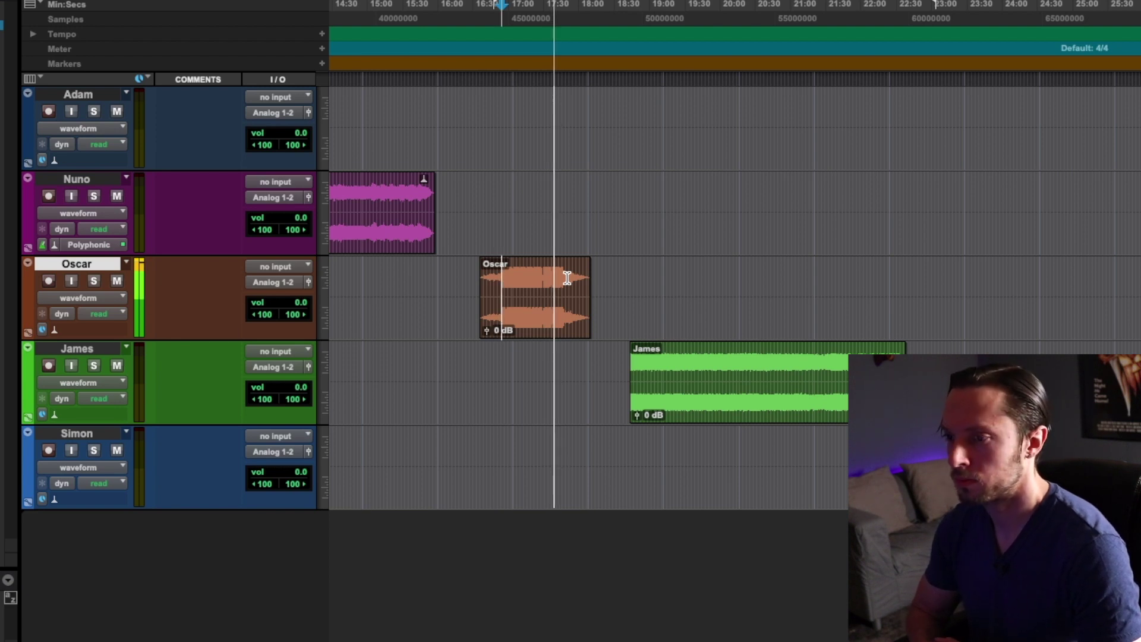
key(space)
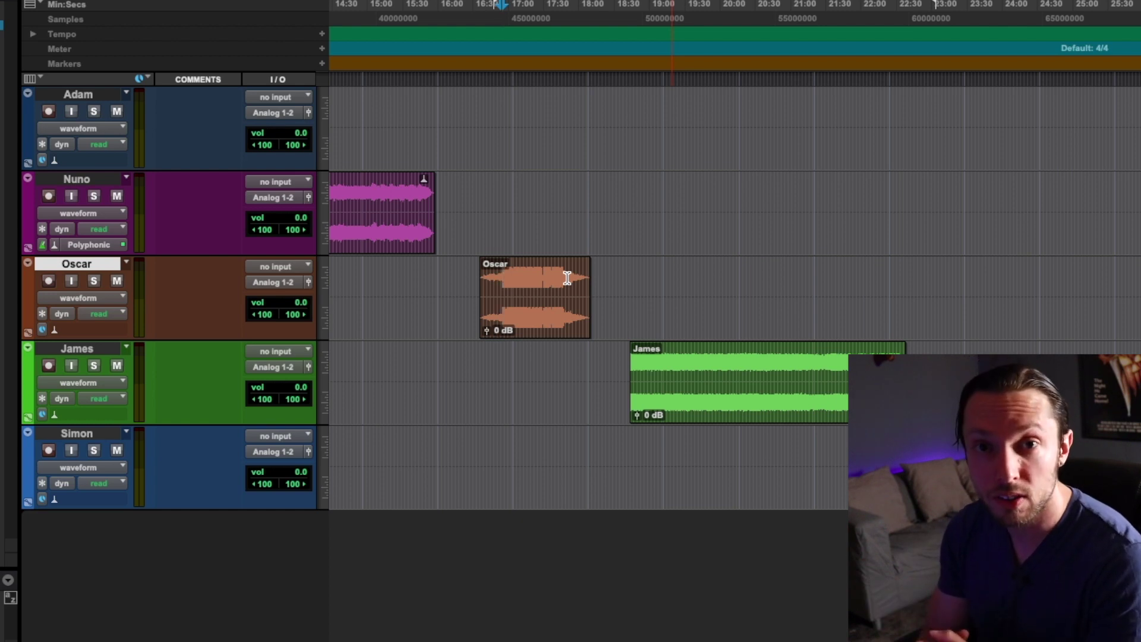
- Listen to an excerpt of the green track's clip, and stop playback after it
double_click(764, 367)
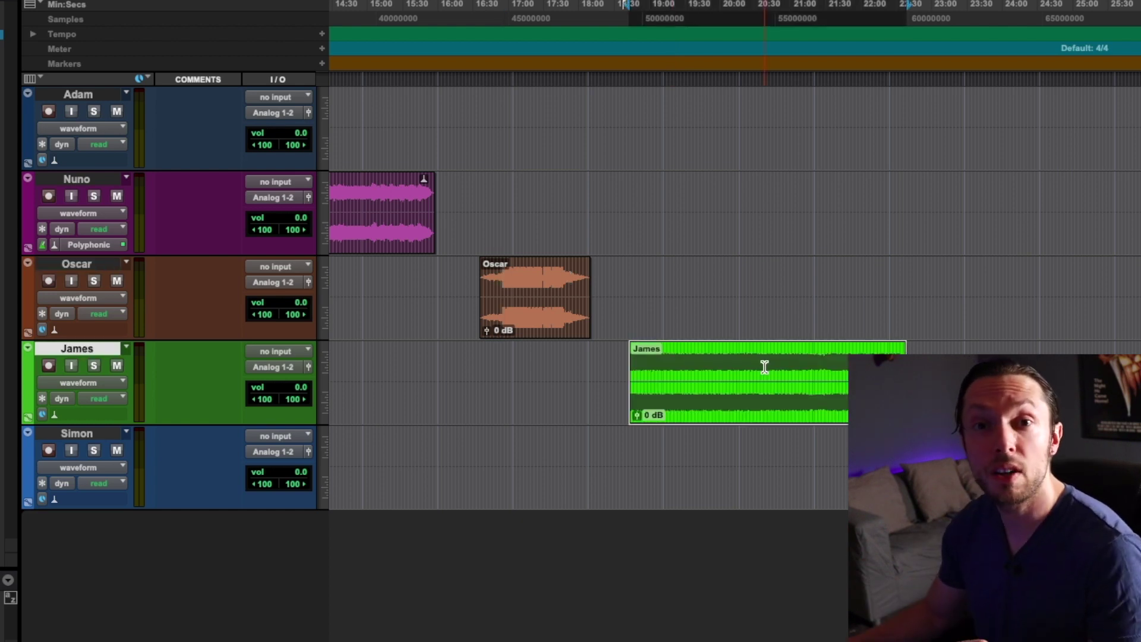
key(space)
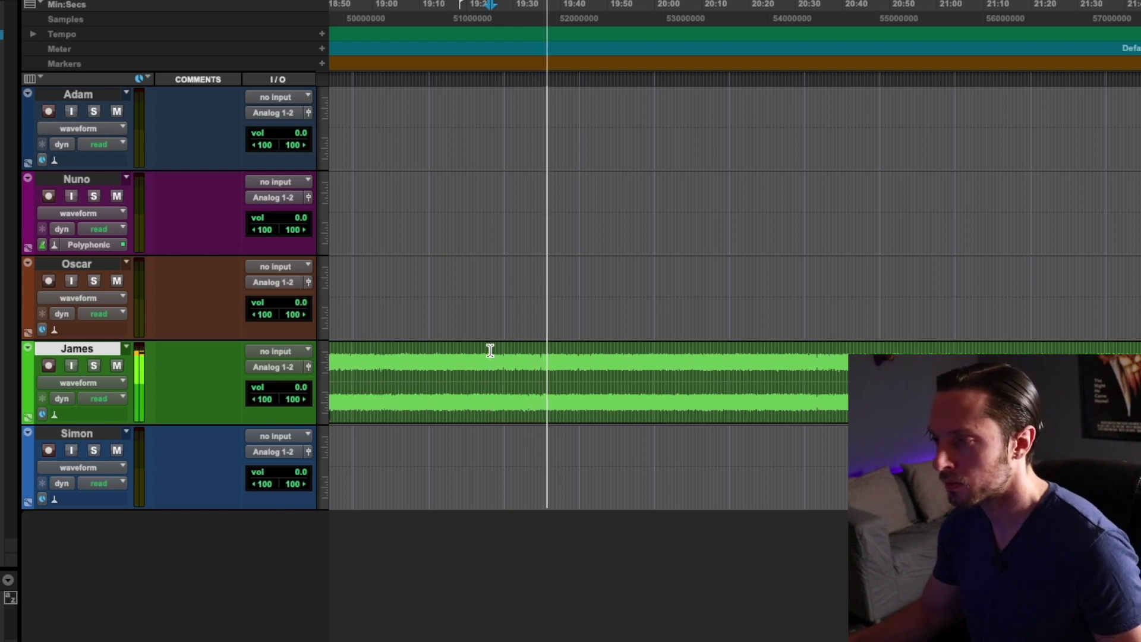
scroll(492, 353, right, 2)
scroll(492, 354, left, 1)
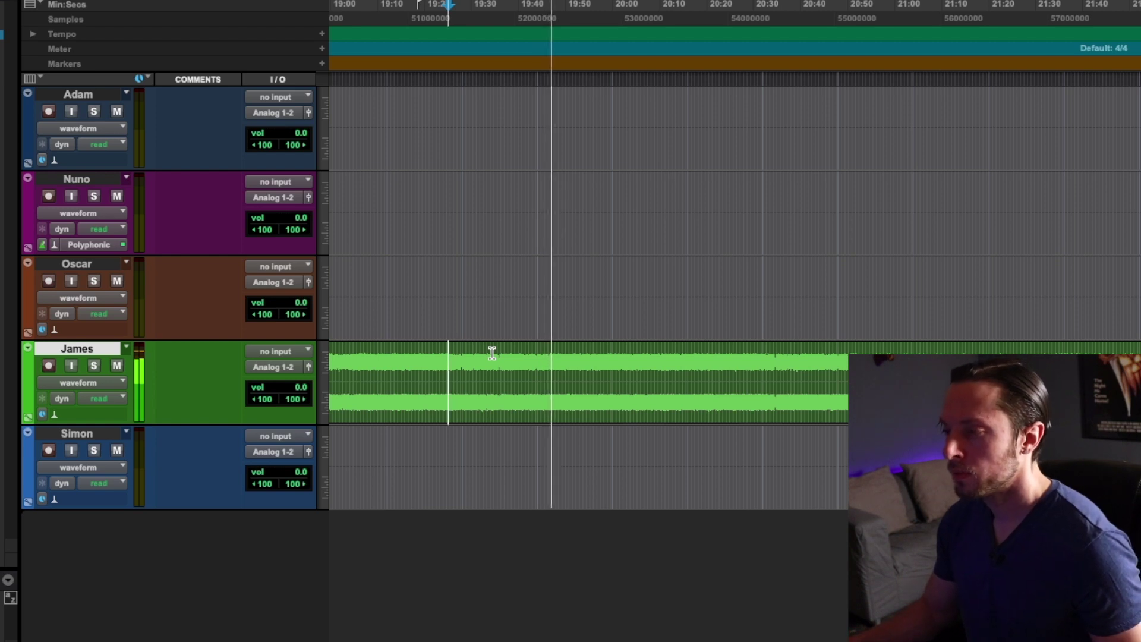
key(space)
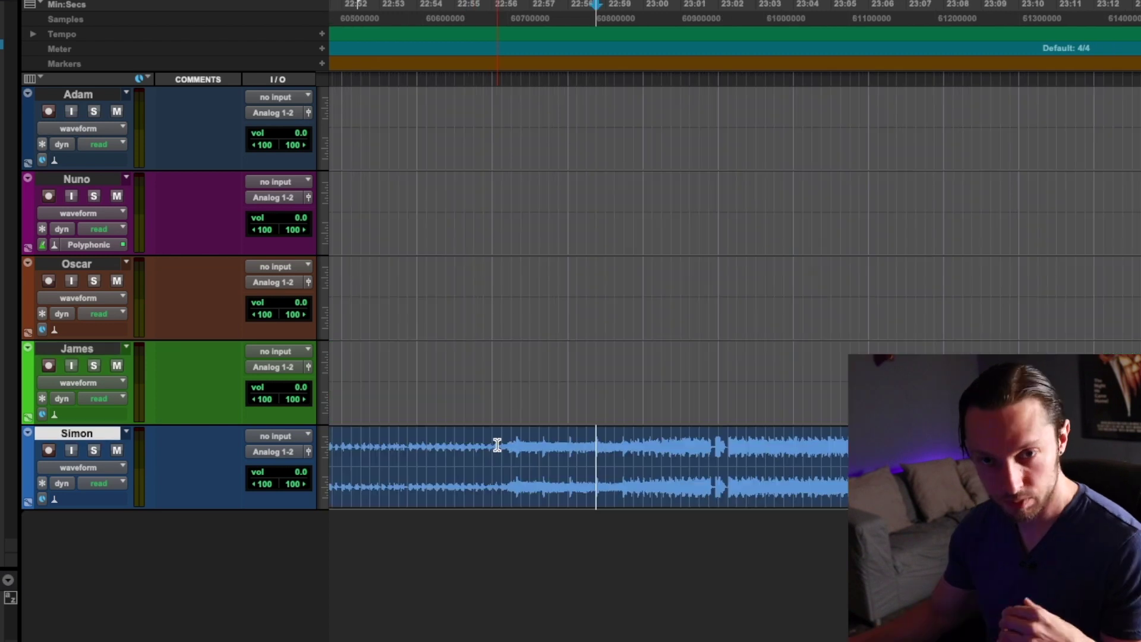
- Listen to the bottommost blue track's clip, including its closing section from about 25:30, and stop playback
click(497, 445)
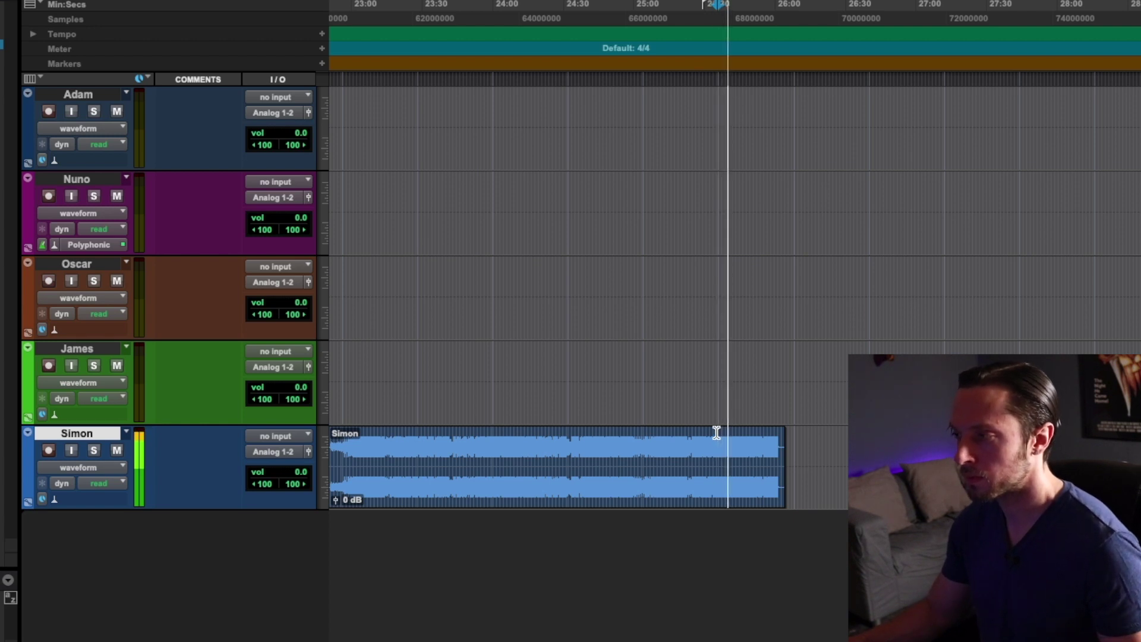
scroll(685, 431, right, 1)
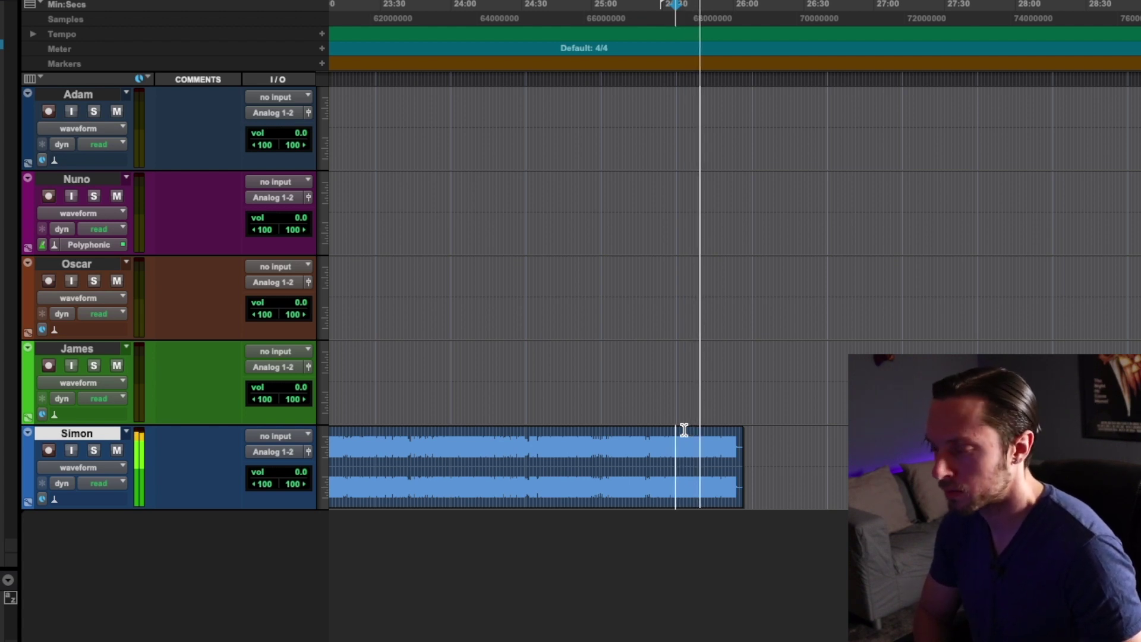
scroll(684, 430, right, 2)
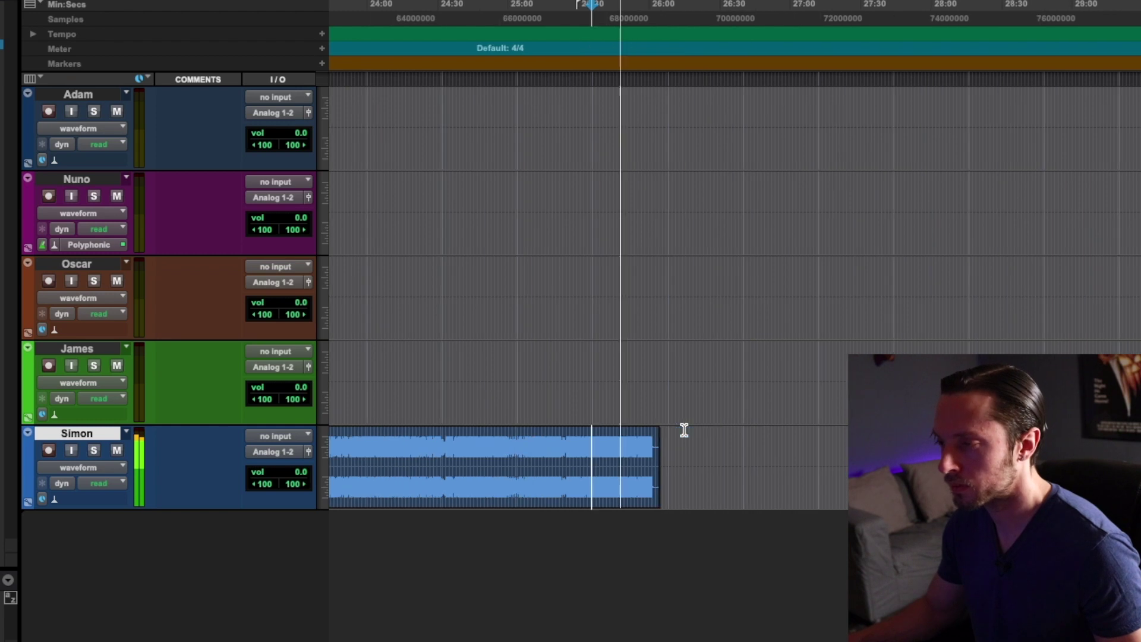
scroll(684, 430, left, 1)
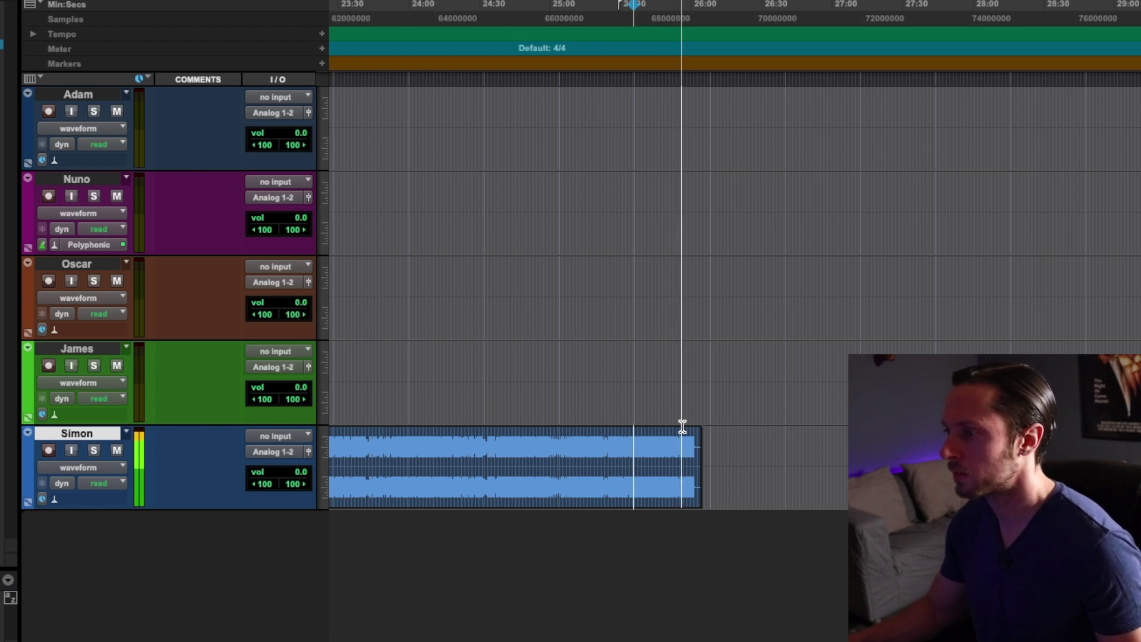
key(space)
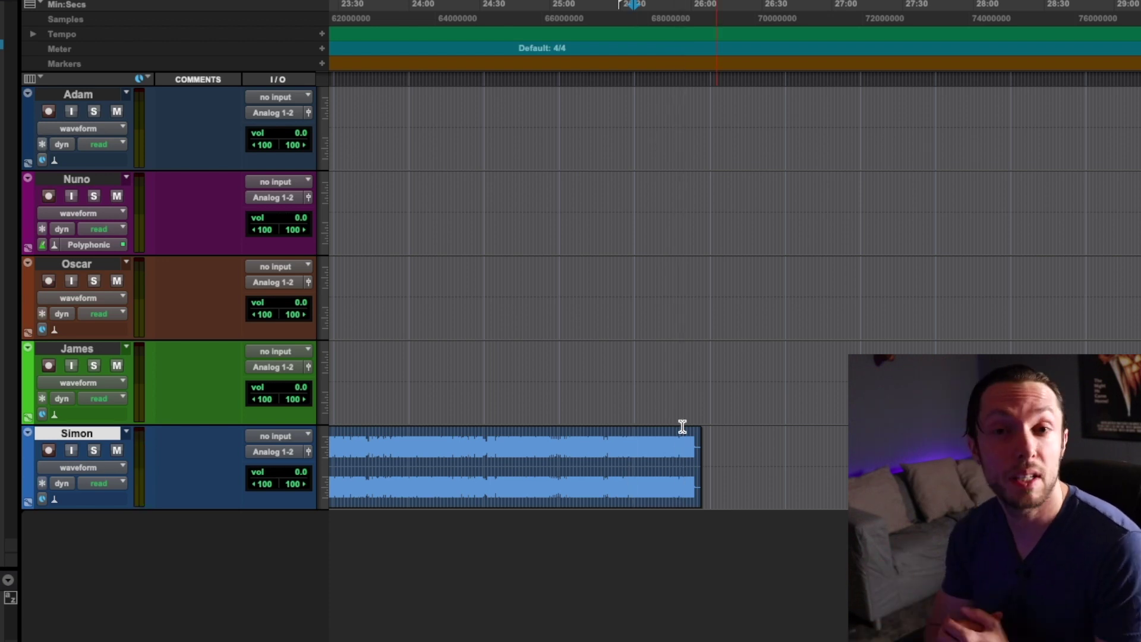